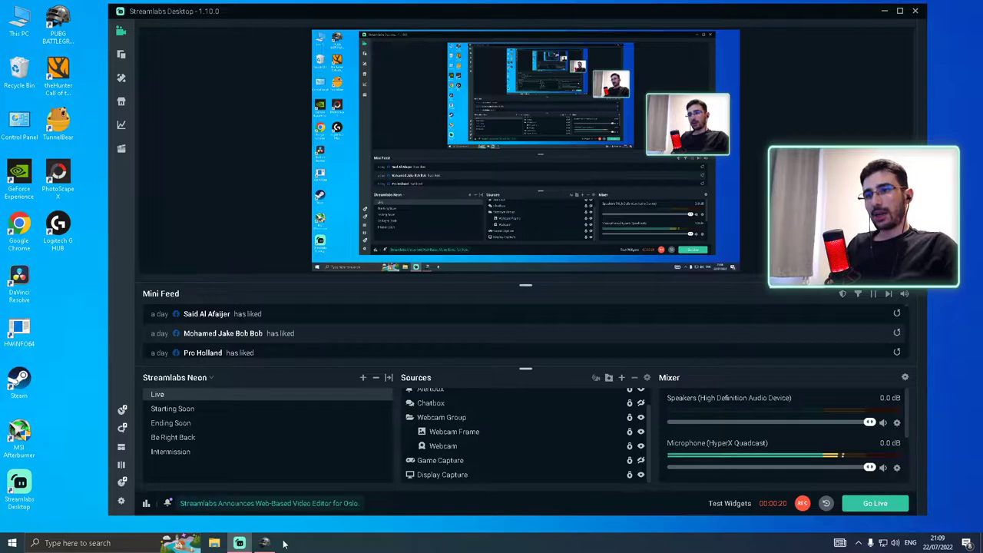
Step: Minimize the streaming window and open the Change resolution page of NVIDIA Control Panel
mouse_move(273, 542)
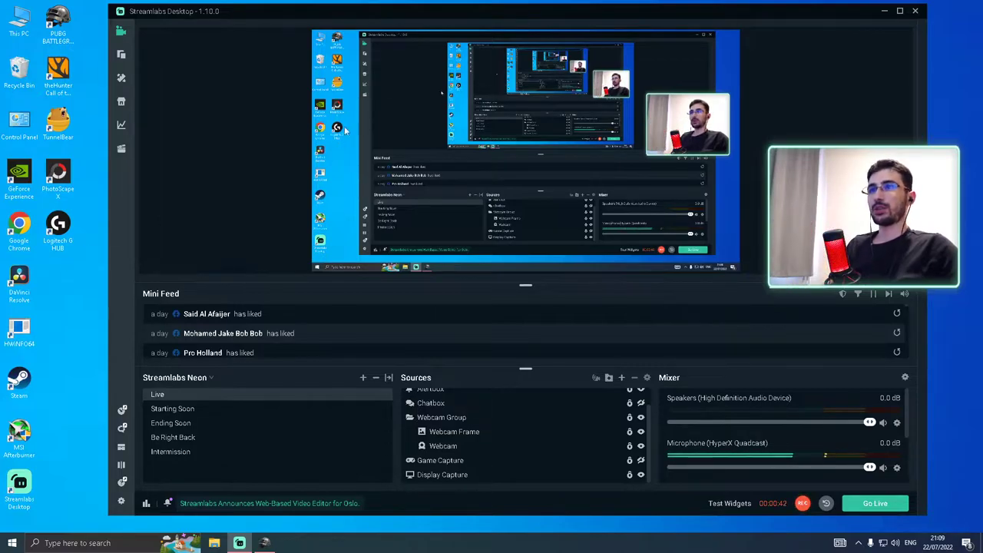
left_click(885, 14)
right_click(238, 321)
left_click(266, 354)
right_click(312, 142)
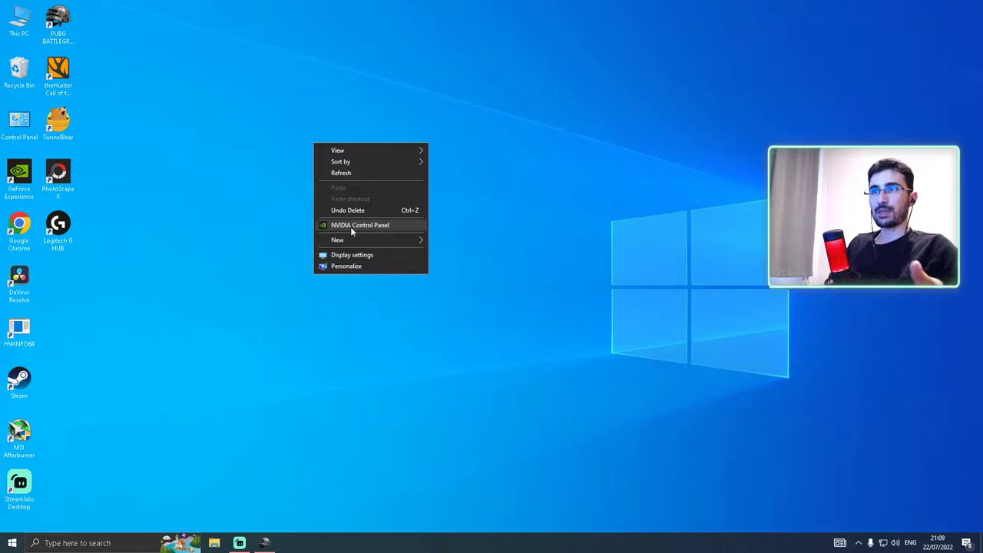
left_click(353, 226)
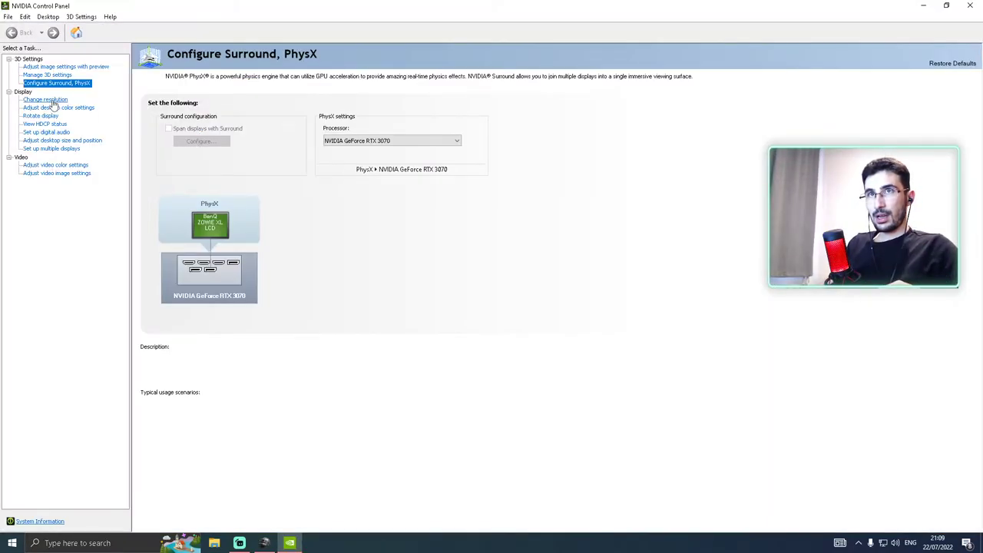
left_click(45, 100)
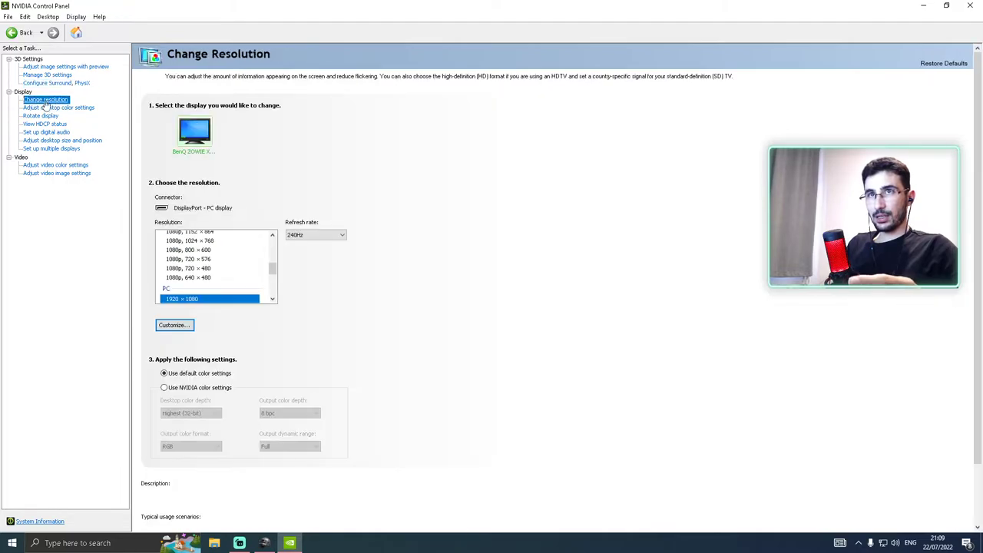
Step: Open resolution customization for the 1920 × 1080 PC mode, switching resolutions not exposed by the display off and back on
left_click(204, 298)
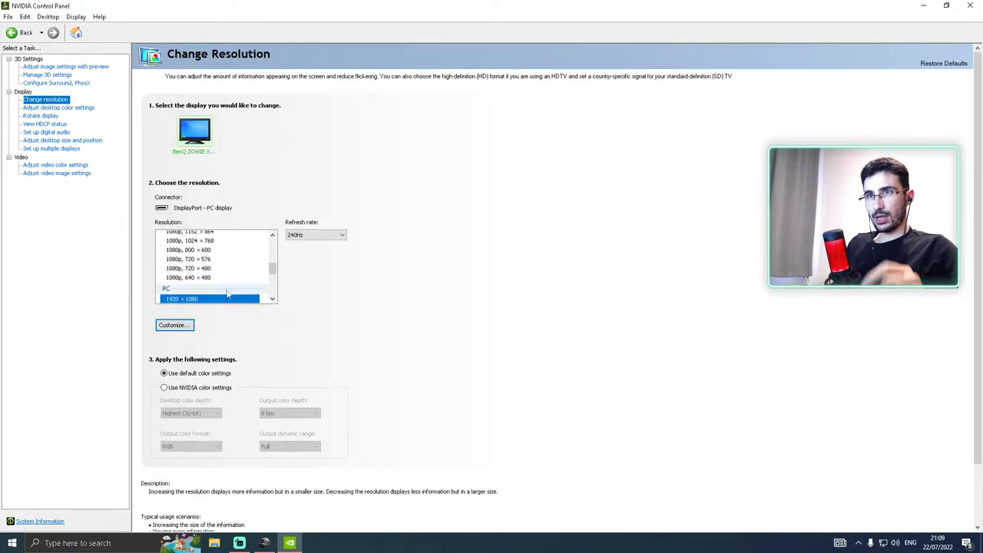
left_click(174, 326)
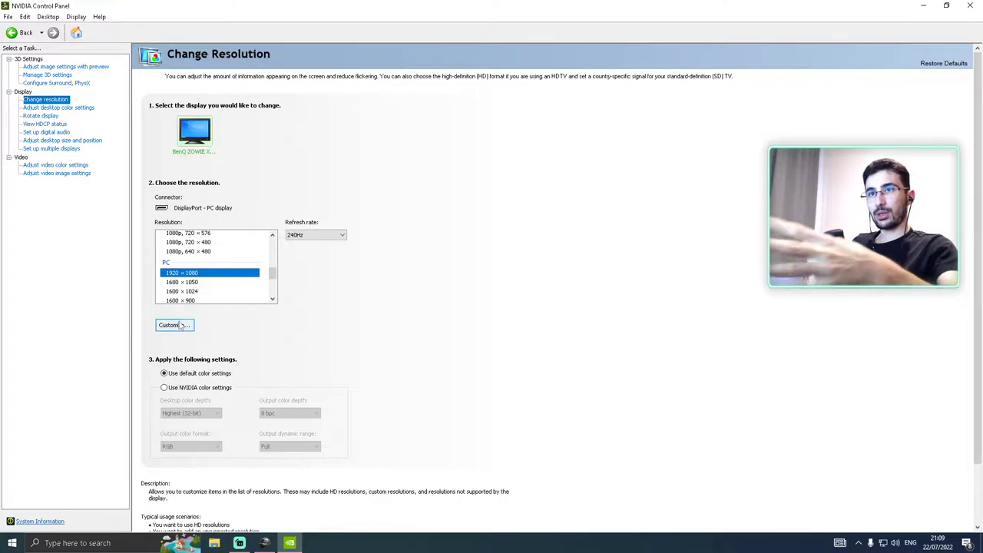
left_click(175, 326)
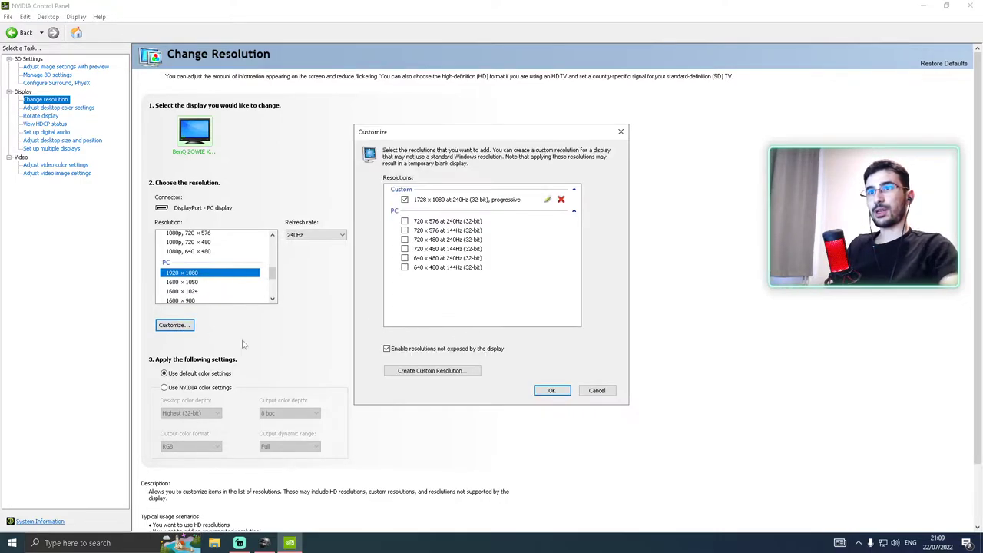
left_click(387, 348)
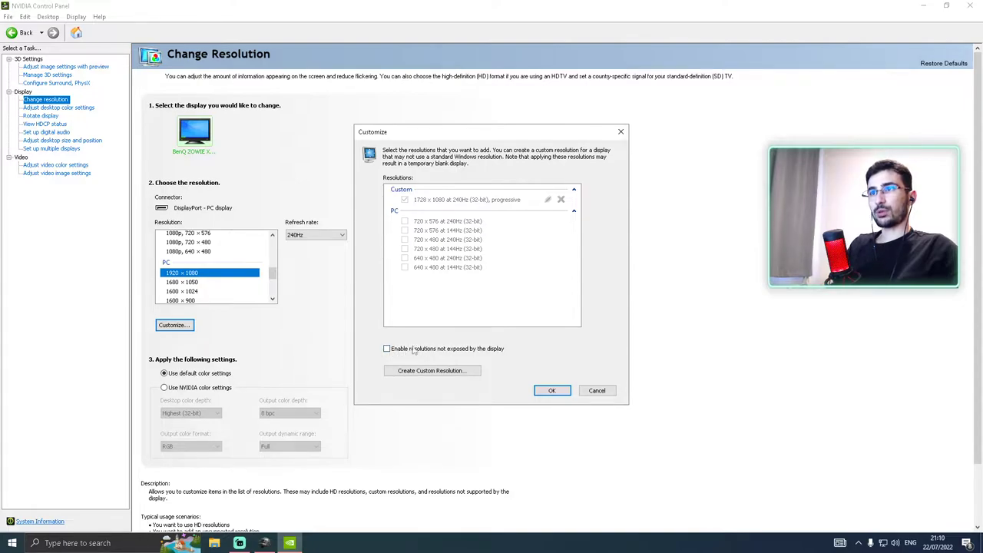
left_click(388, 348)
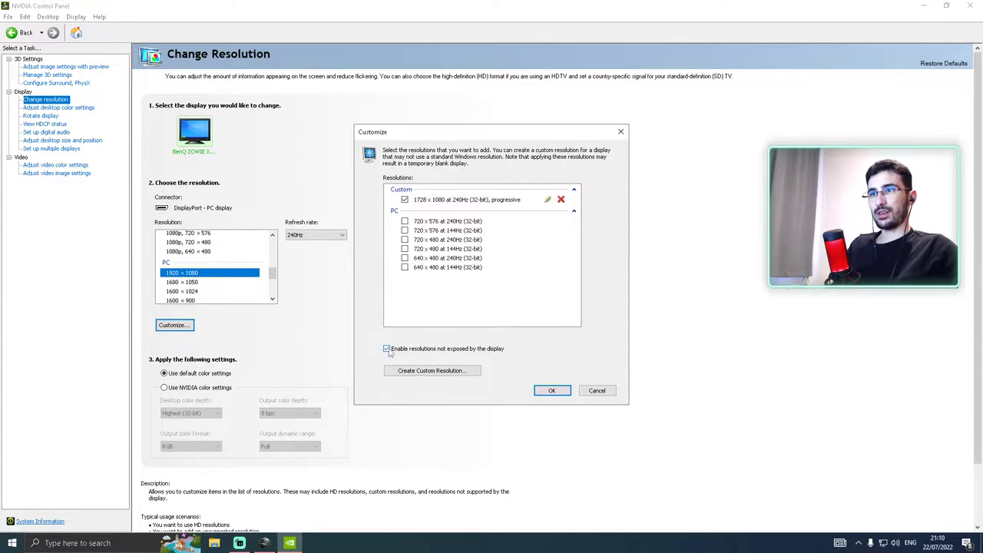
Step: Fill in a custom resolution with 1728 horizontal pixels, and cancel it along with the customization dialog
left_click(432, 372)
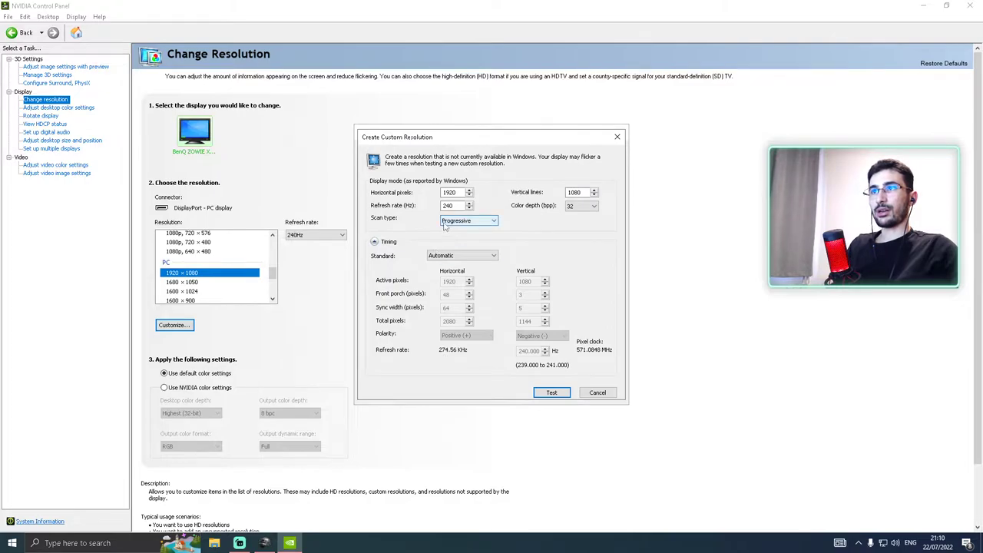
left_click(453, 192)
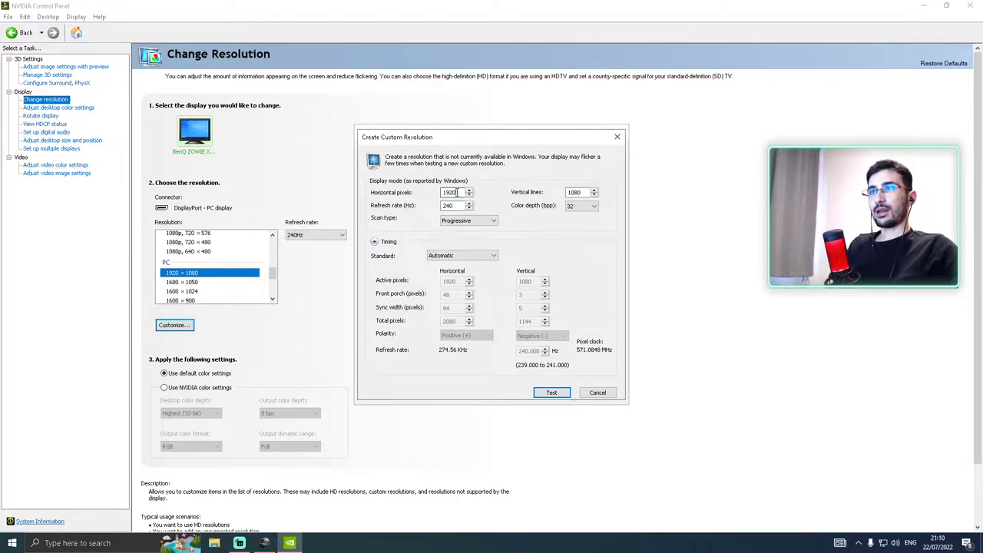
type("1728")
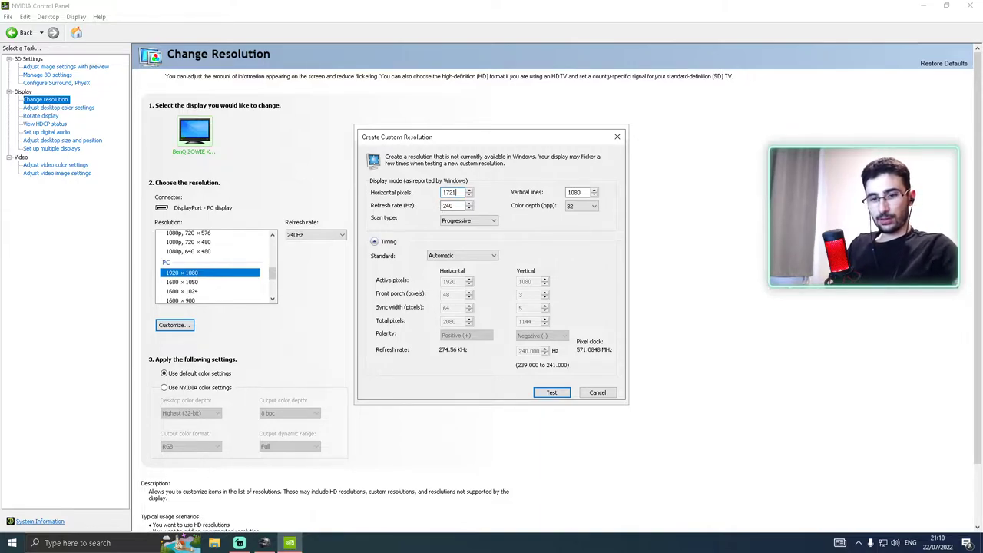
key("Tab")
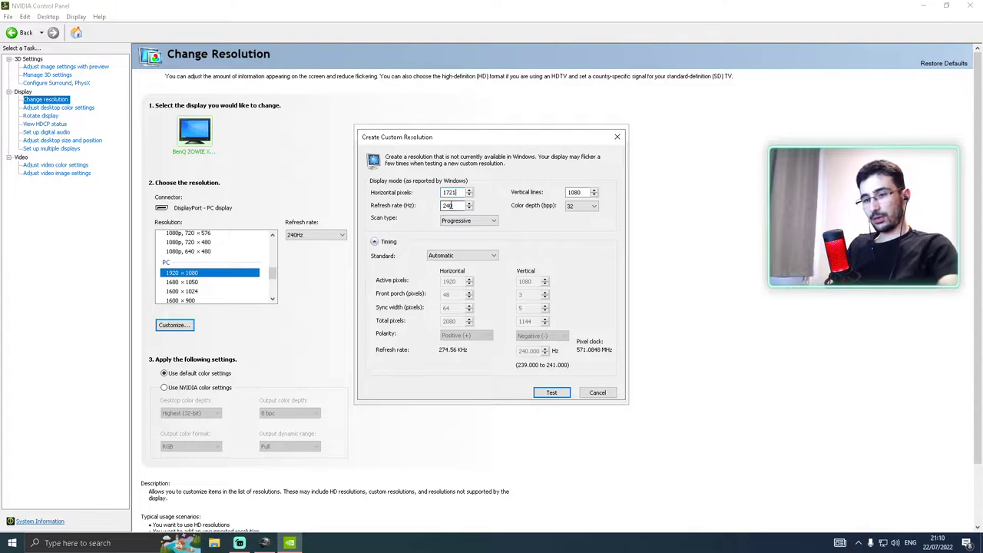
type("8")
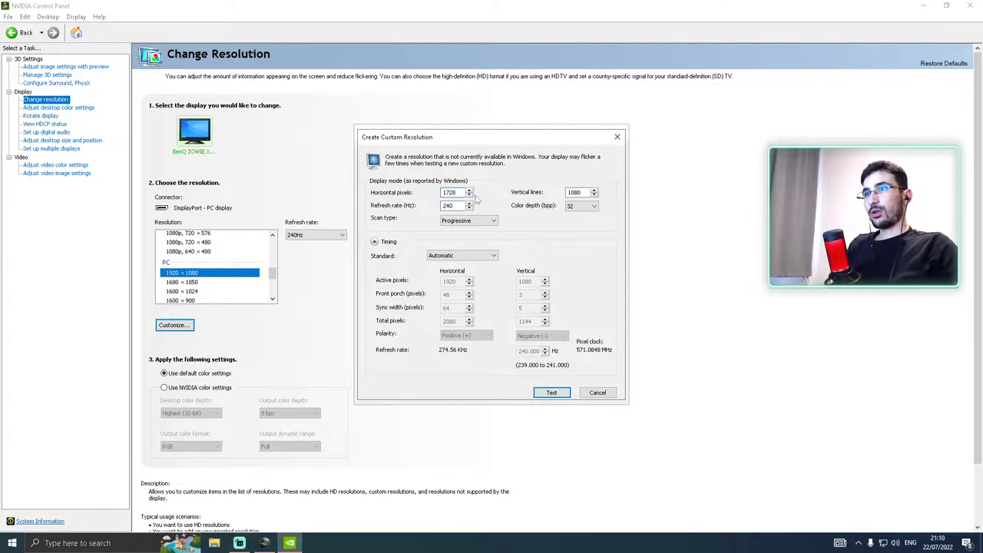
left_click(552, 393)
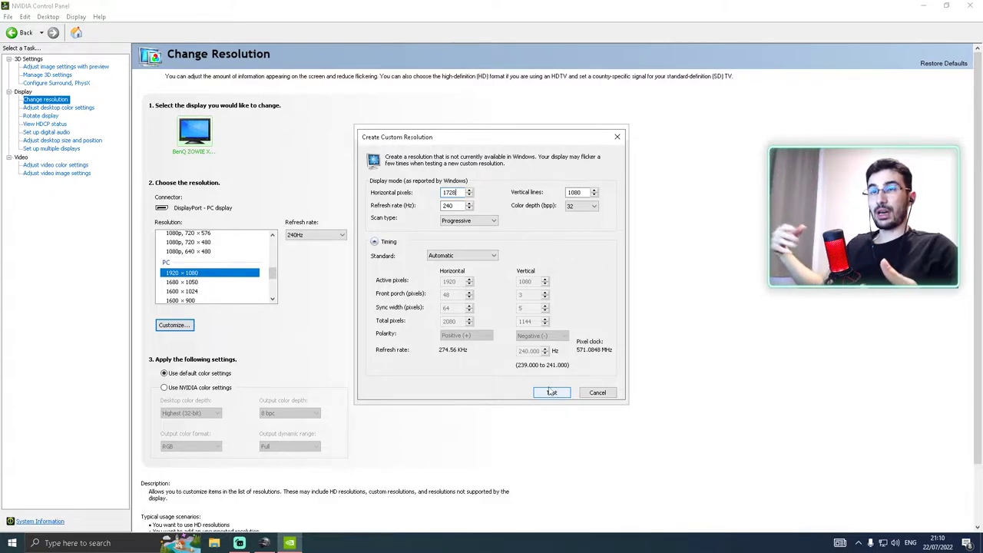
left_click(598, 392)
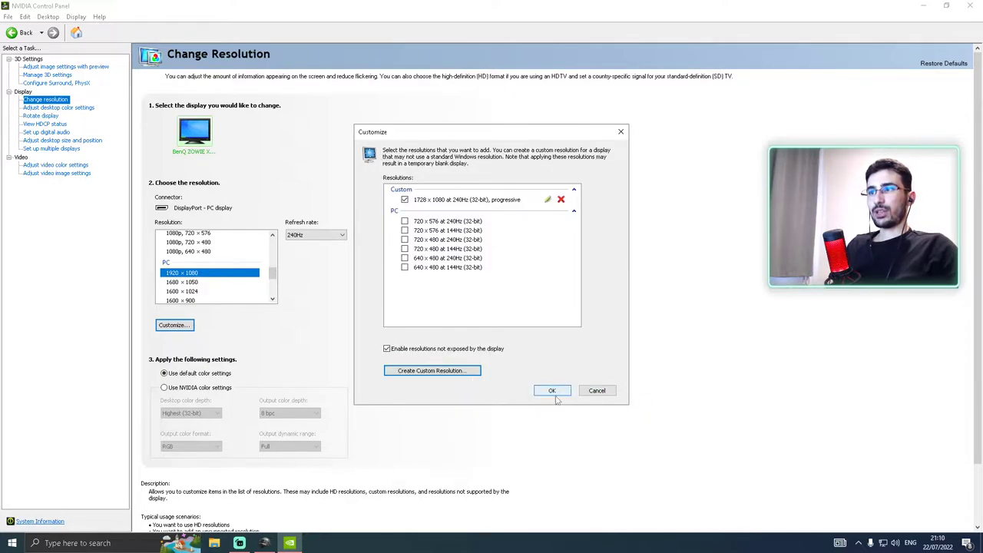
left_click(591, 394)
left_click(591, 394)
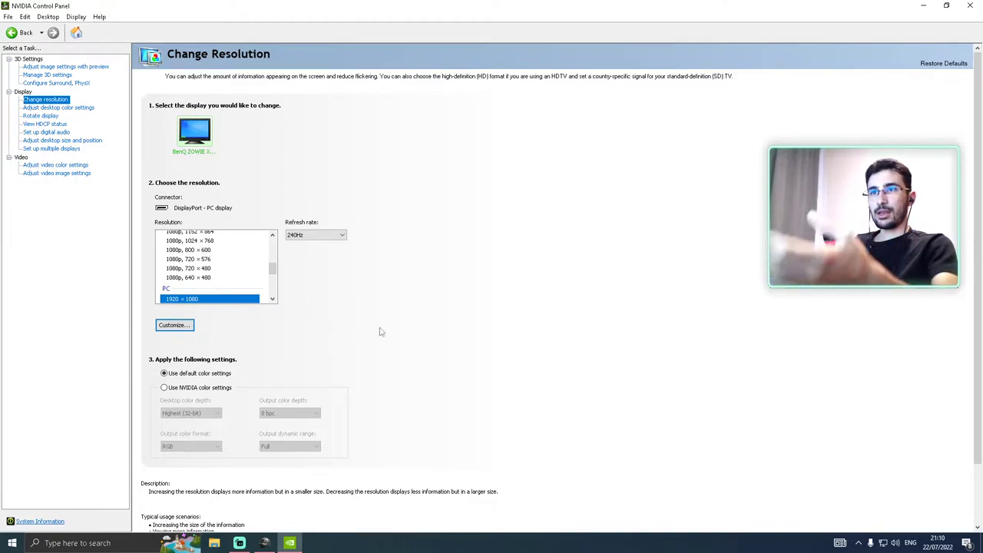
Step: Close NVIDIA Control Panel and return to the desktop
left_click(925, 6)
right_click(254, 372)
left_click(250, 374)
right_click(290, 543)
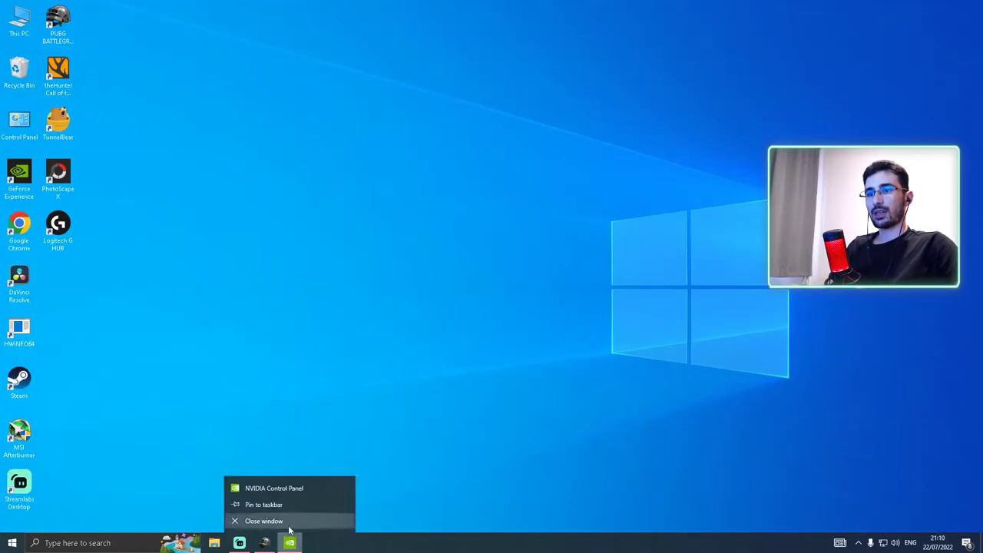
left_click(290, 527)
right_click(305, 300)
left_click(333, 332)
right_click(335, 335)
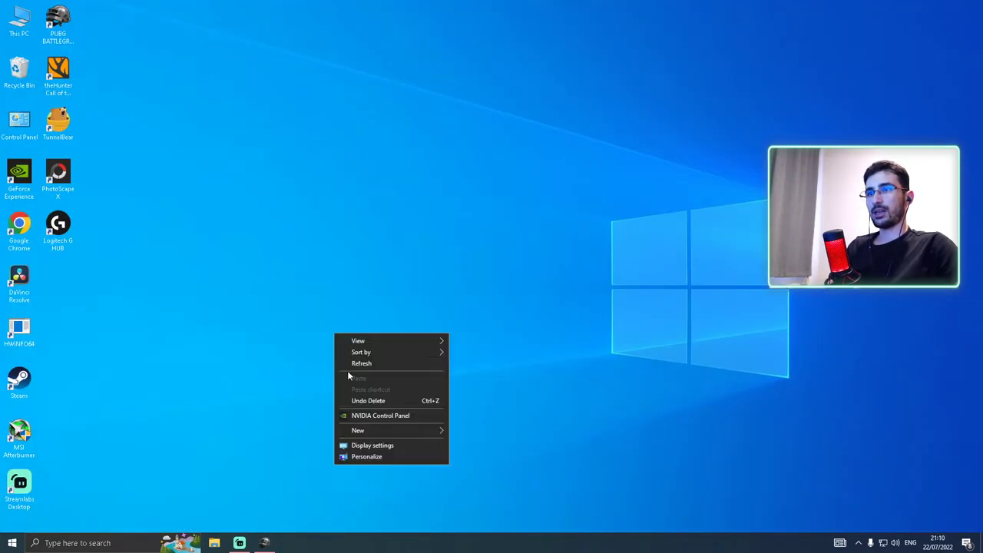
left_click(350, 364)
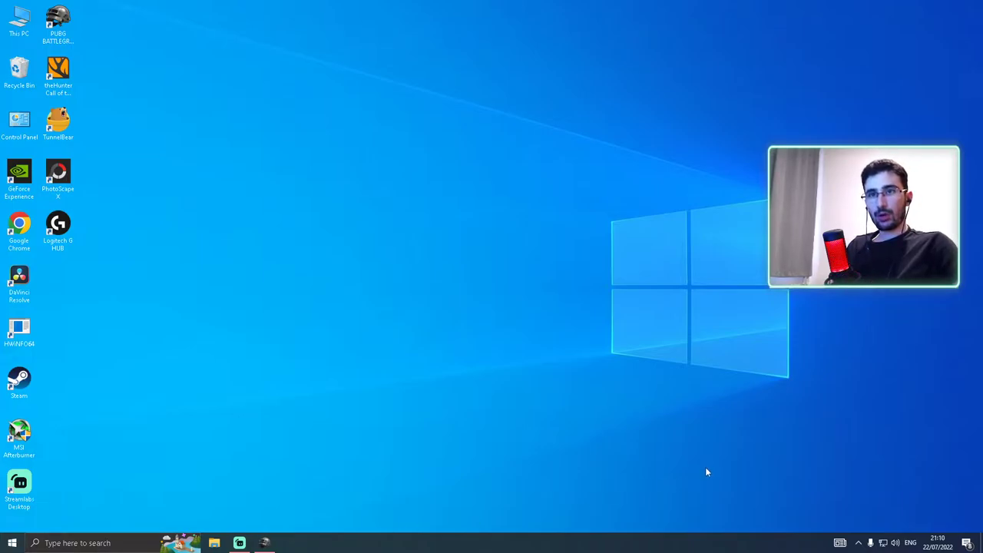
Step: Open the Roaming application data folder by running %appdata% from the Run dialog
right_click(11, 542)
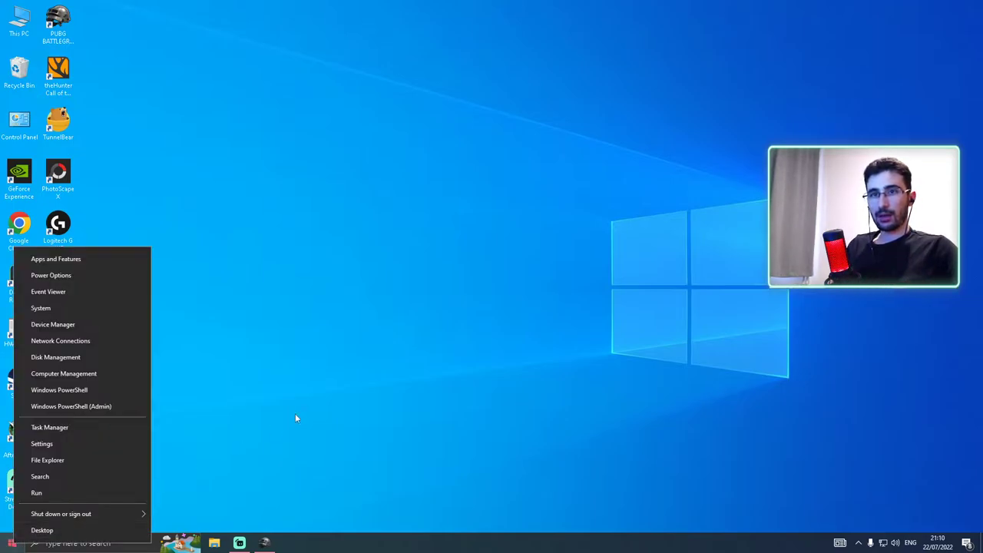
left_click(4, 530)
right_click(12, 543)
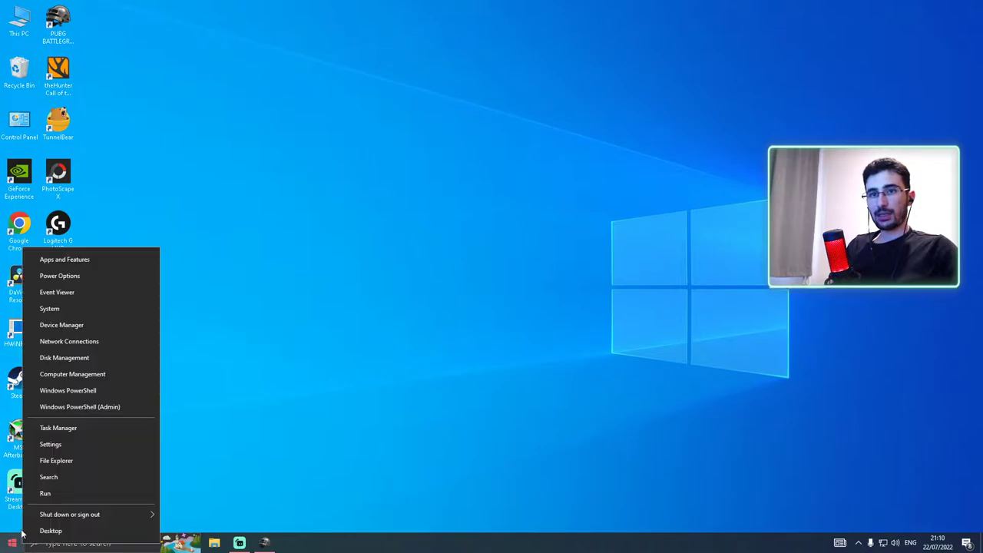
left_click(44, 494)
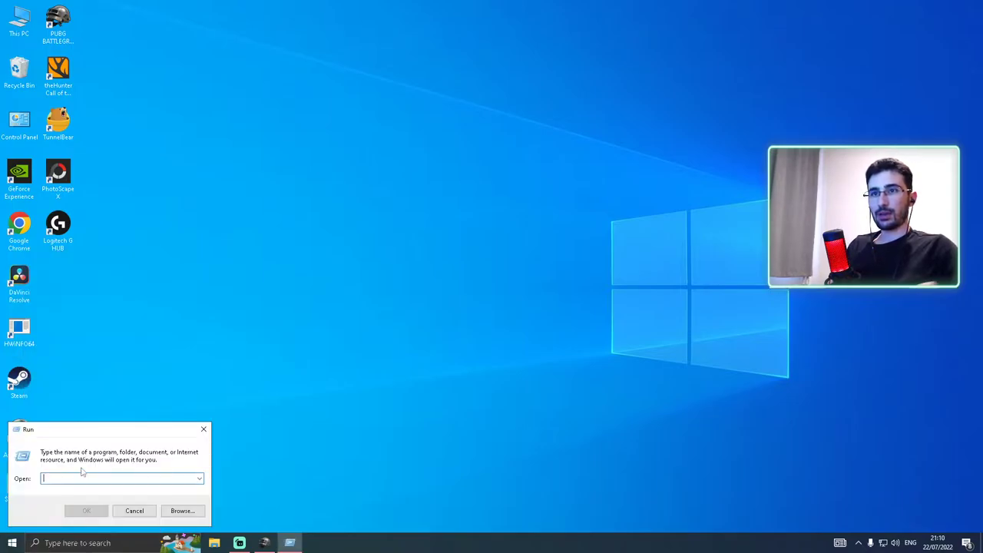
type("%")
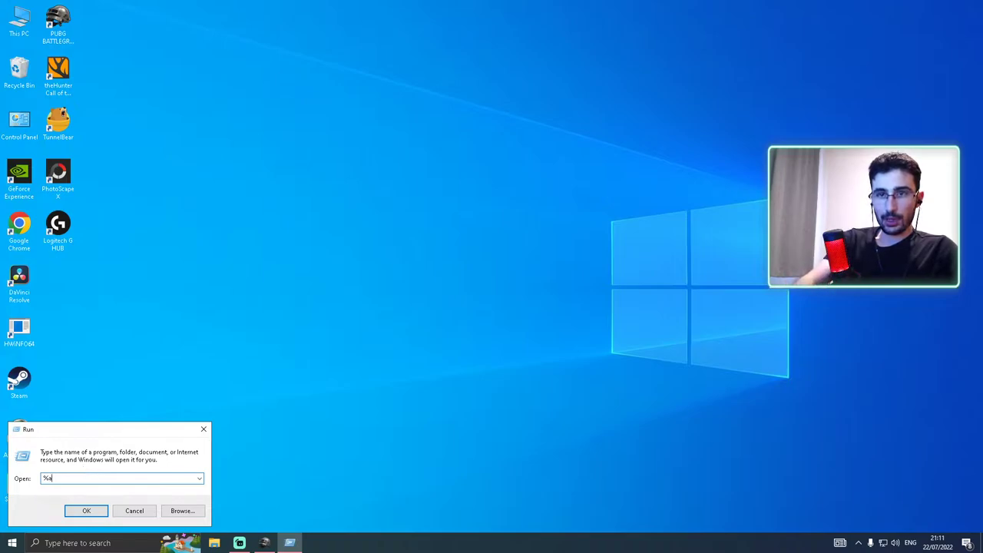
type("appdata")
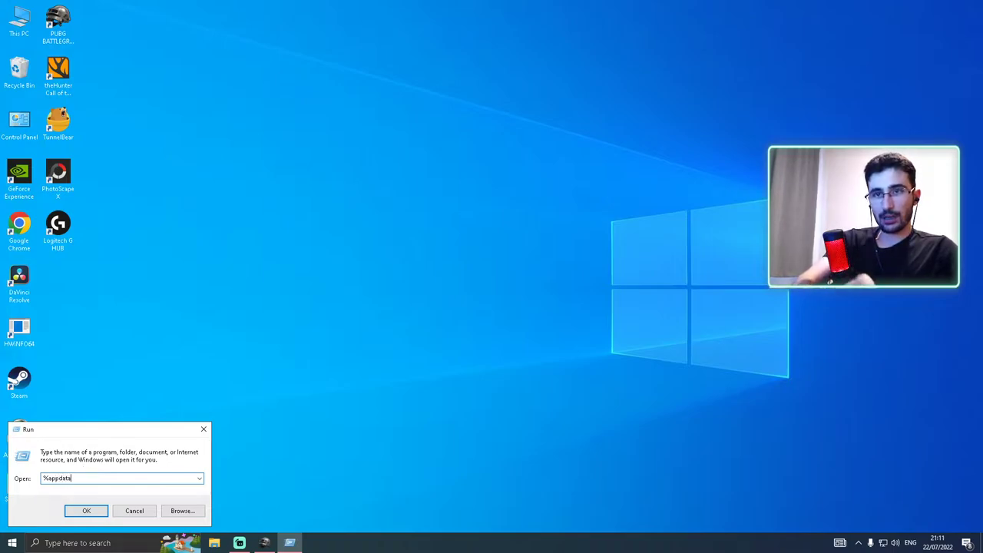
type("%")
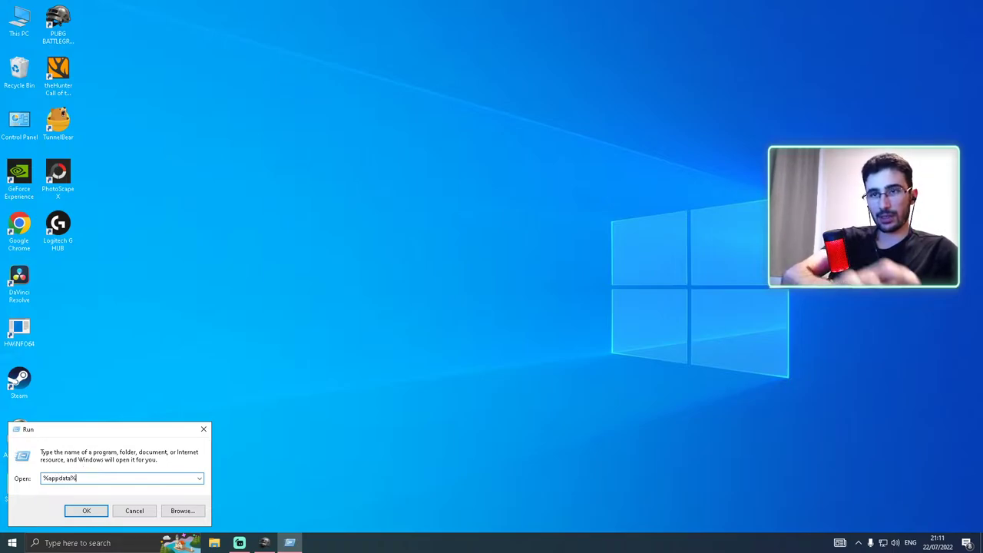
left_click(83, 511)
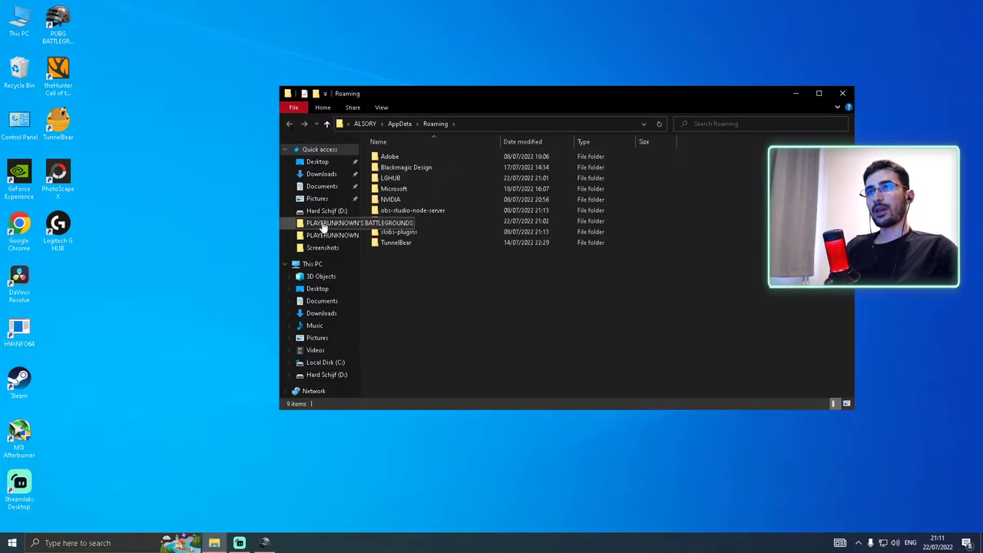
Step: Go to AppData\Local\TslGame\Saved\Config\WindowsNoEditor and select the GameUserSettings configuration file
left_click(397, 123)
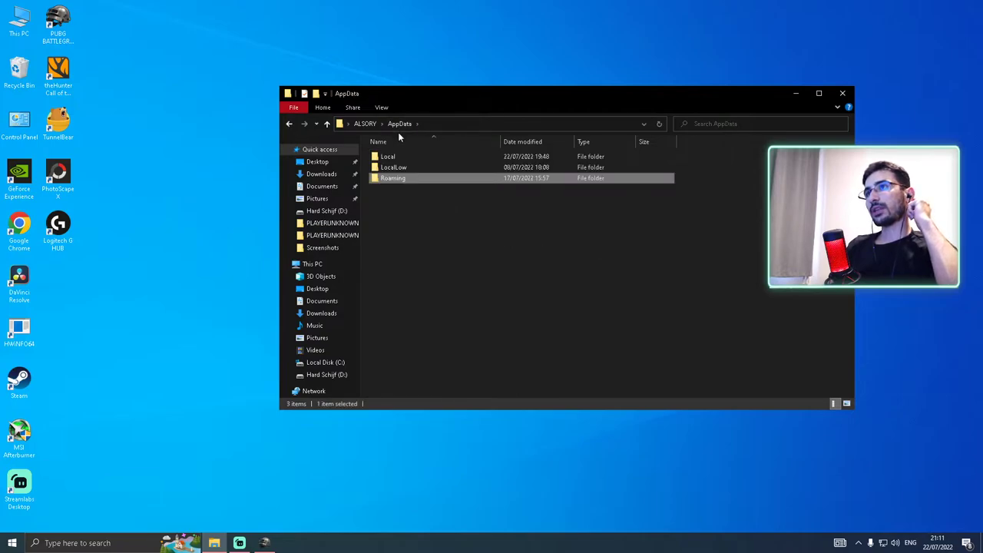
left_click(389, 157)
double_click(389, 157)
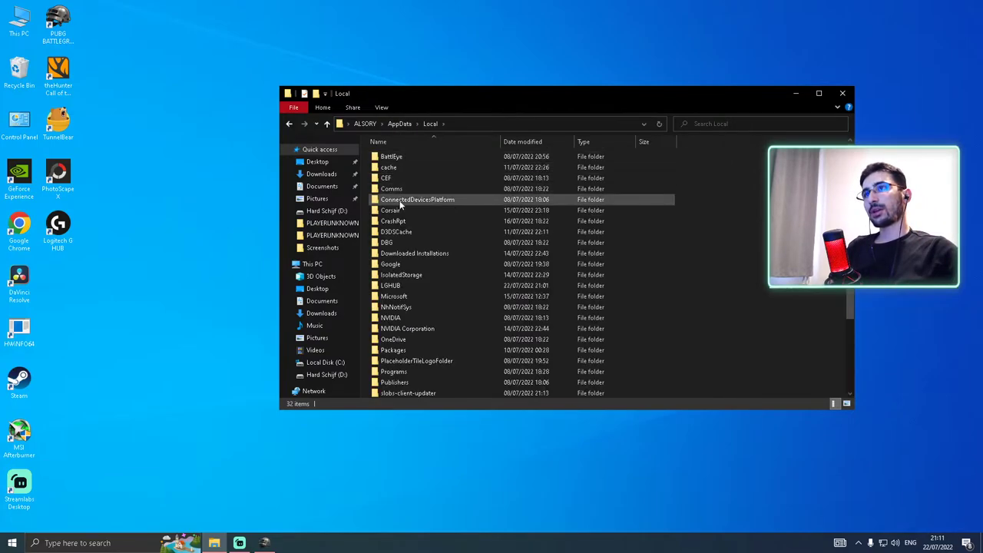
scroll(412, 315, "down", 3)
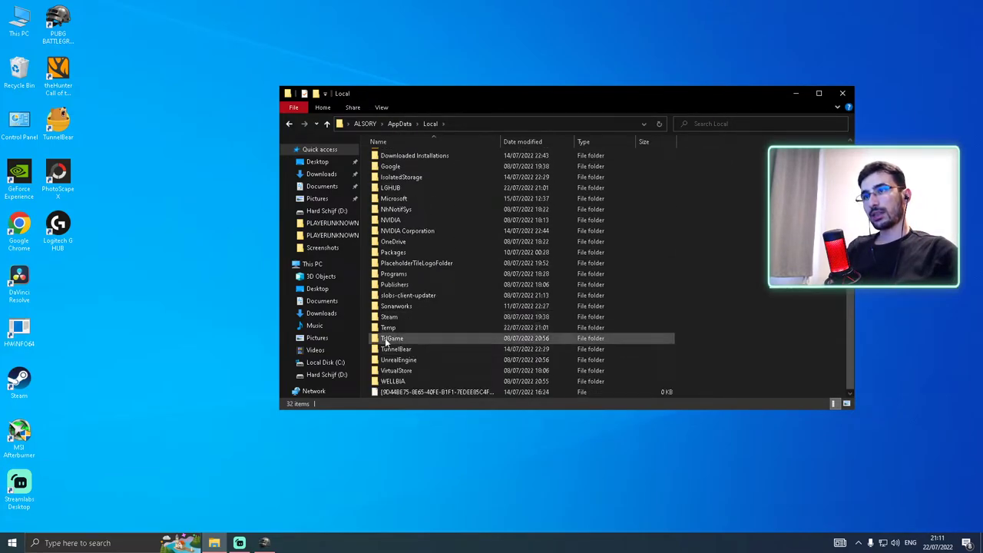
double_click(408, 338)
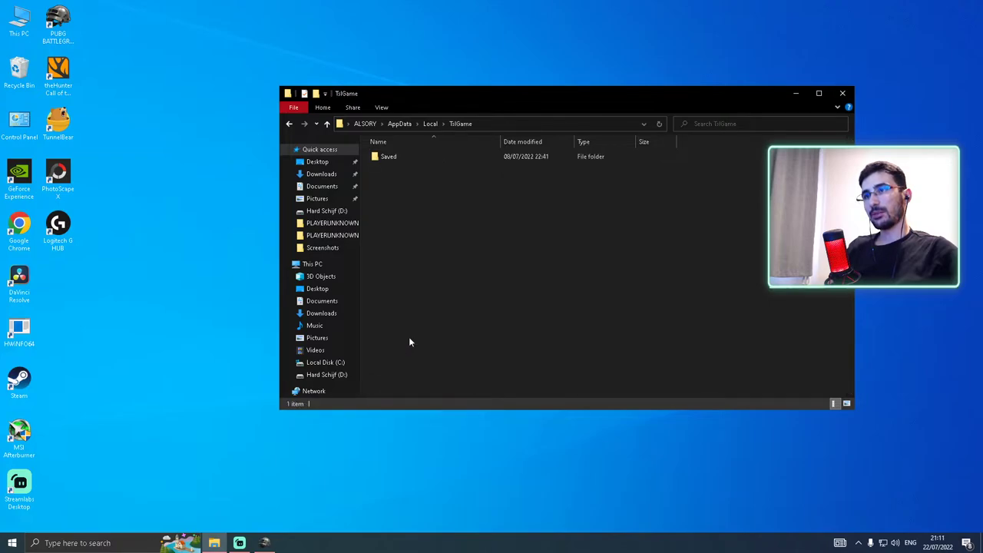
double_click(397, 159)
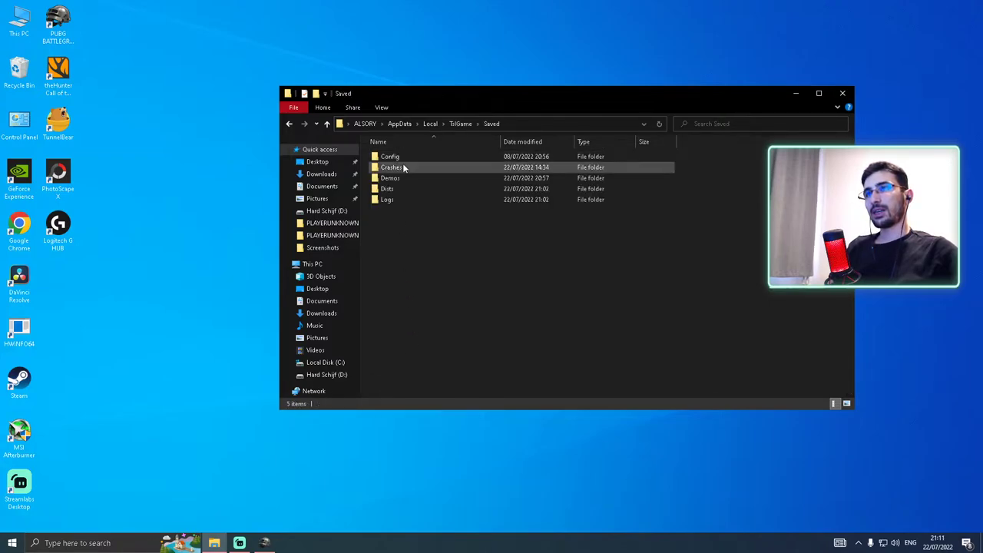
double_click(396, 159)
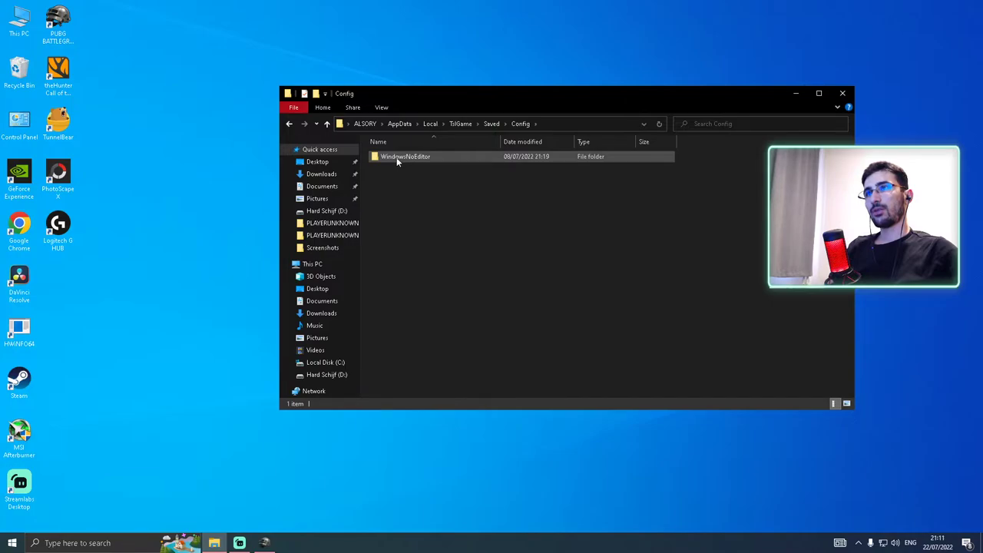
double_click(396, 159)
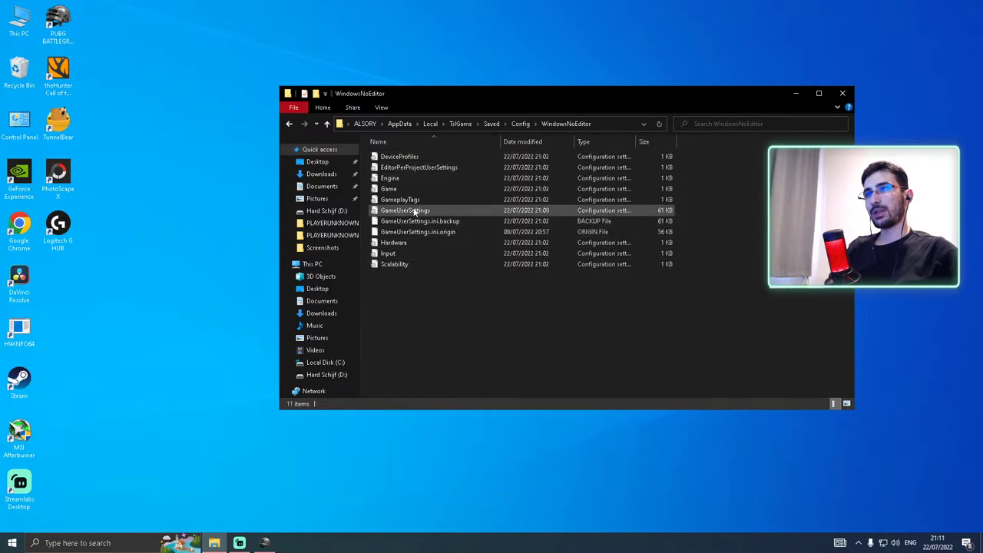
left_click(413, 211)
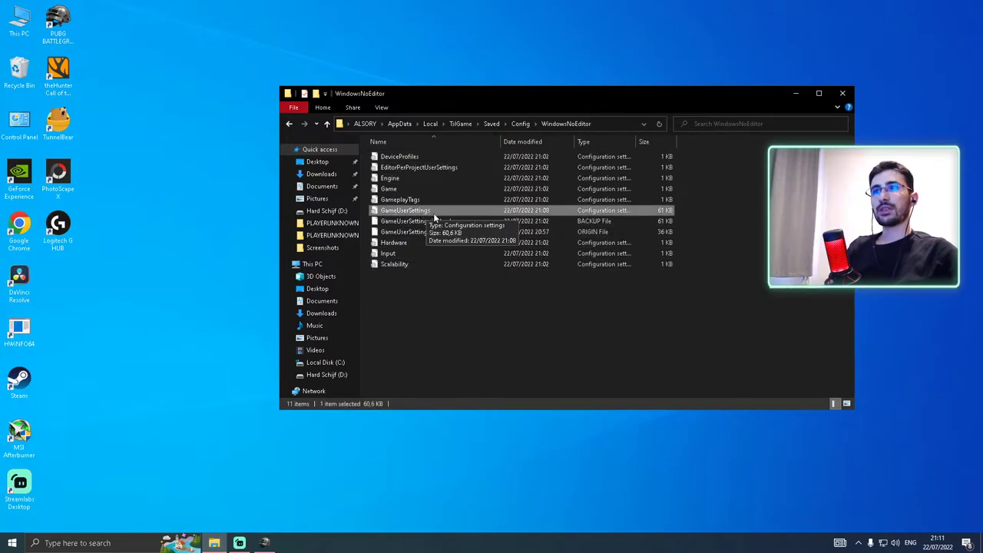
Step: Open the GameUserSettings file in a maximized window and find the ResolutionSizeX and ResolutionSizeY entries near its end
double_click(432, 212)
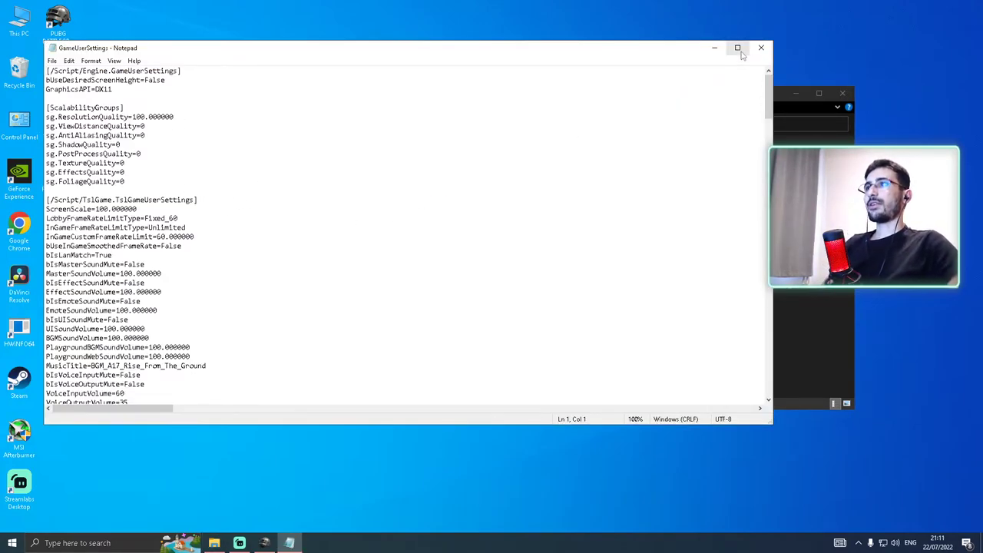
left_click_drag(466, 49, 576, 56)
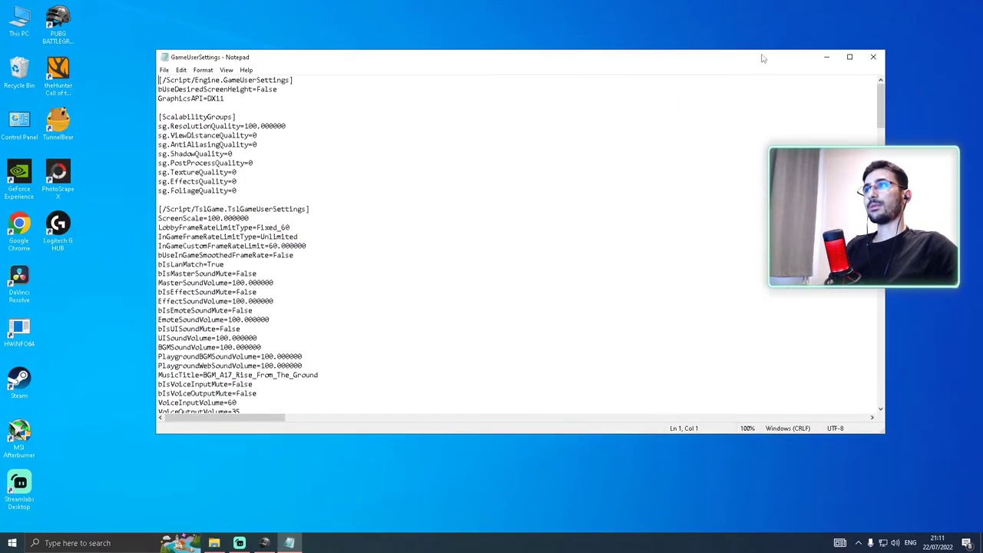
left_click(848, 55)
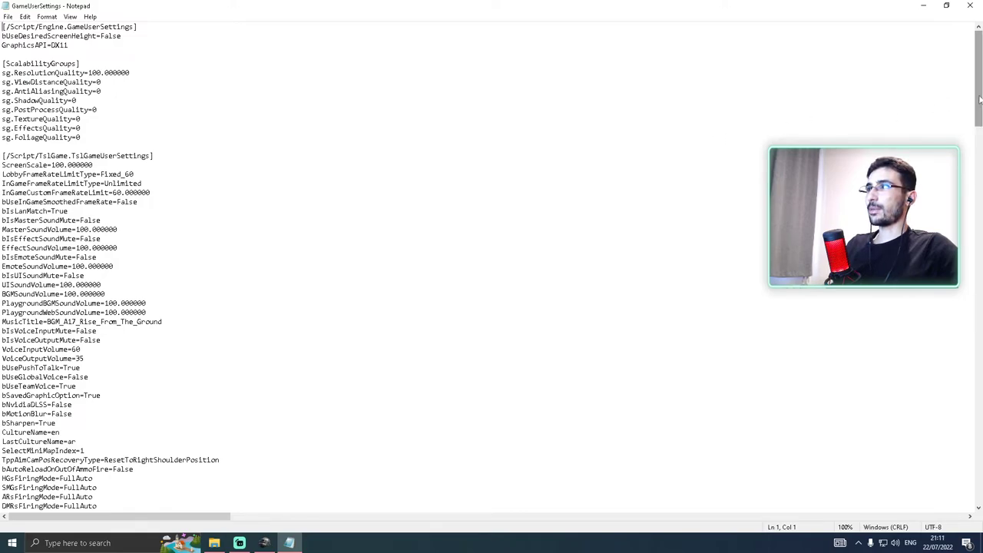
left_click_drag(980, 98, 976, 359)
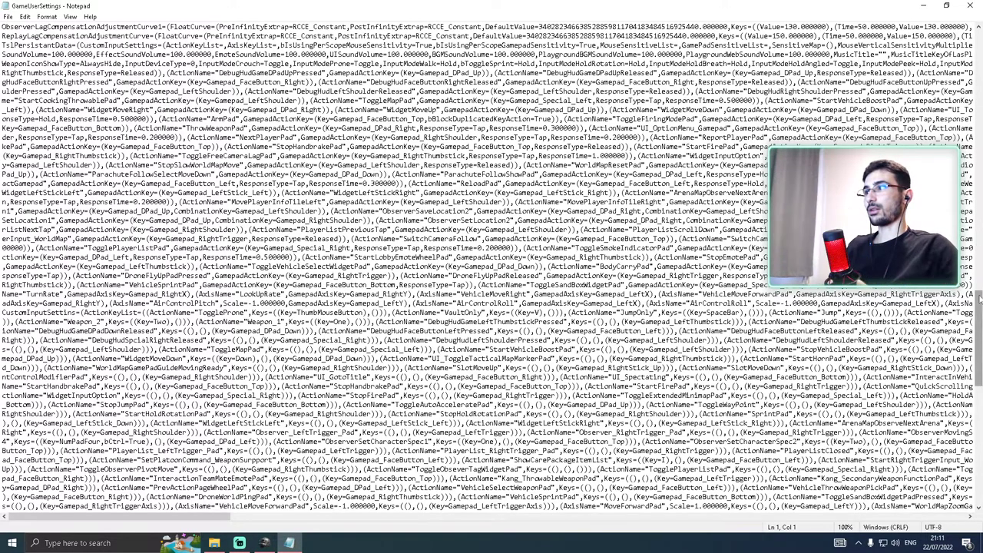
left_click_drag(979, 295, 979, 433)
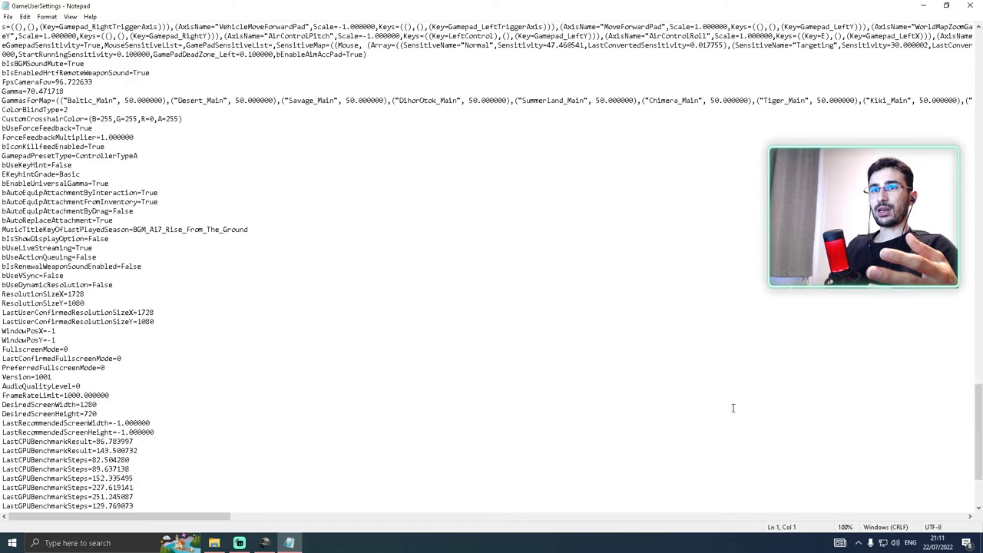
scroll(303, 254, "down", 5)
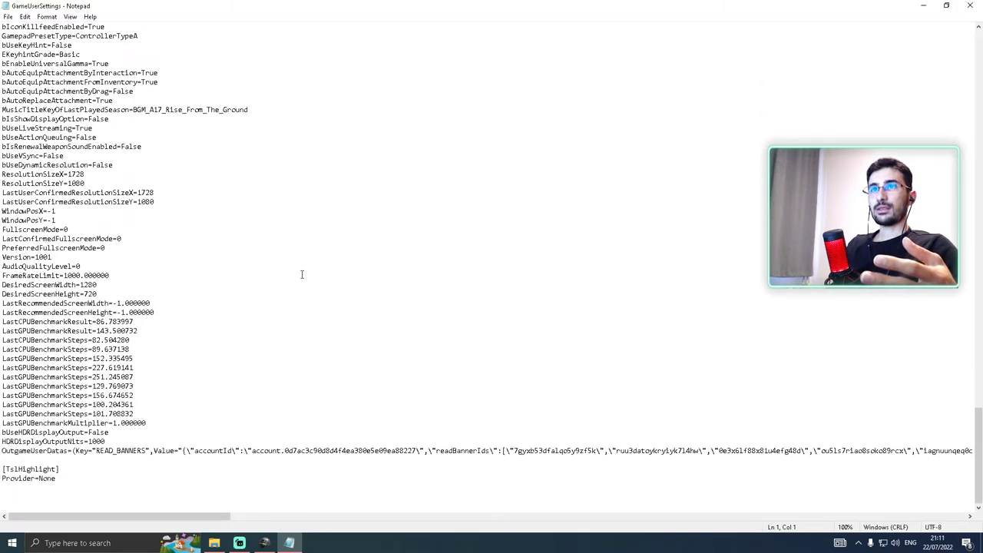
scroll(300, 272, "up", 2)
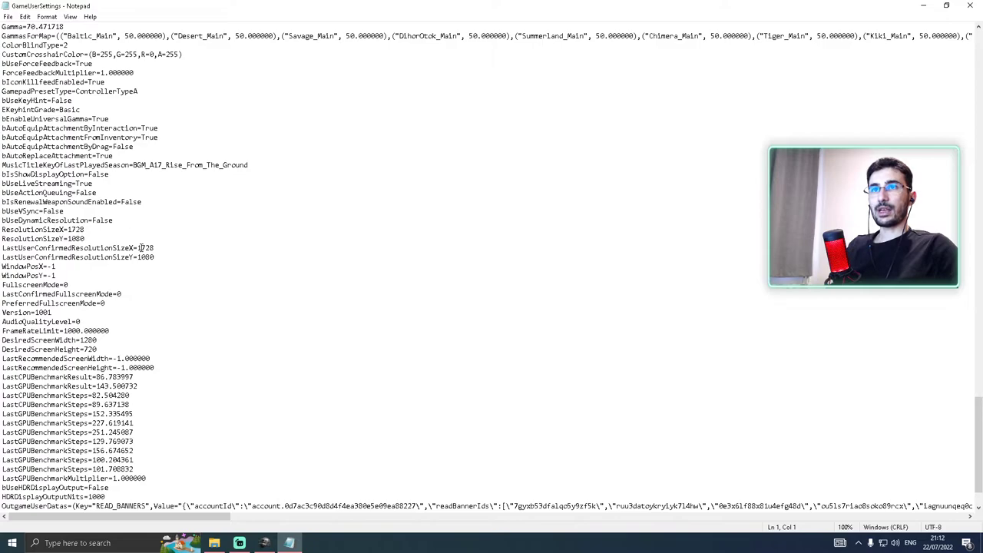
Step: Highlight the value of the LastUserConfirmedResolutionSizeX entry to point it out, and clear the selection
left_click(155, 248)
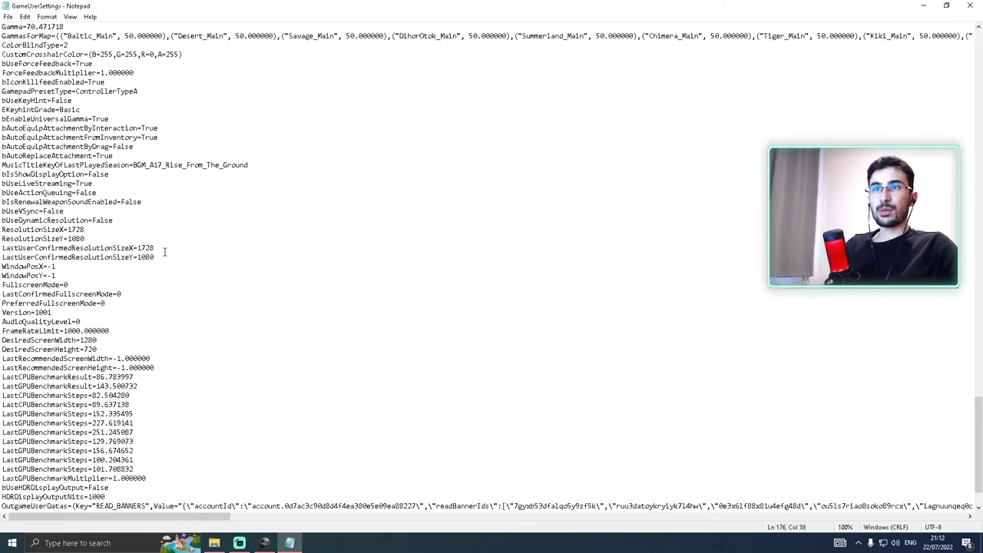
left_click_drag(155, 247, 138, 247)
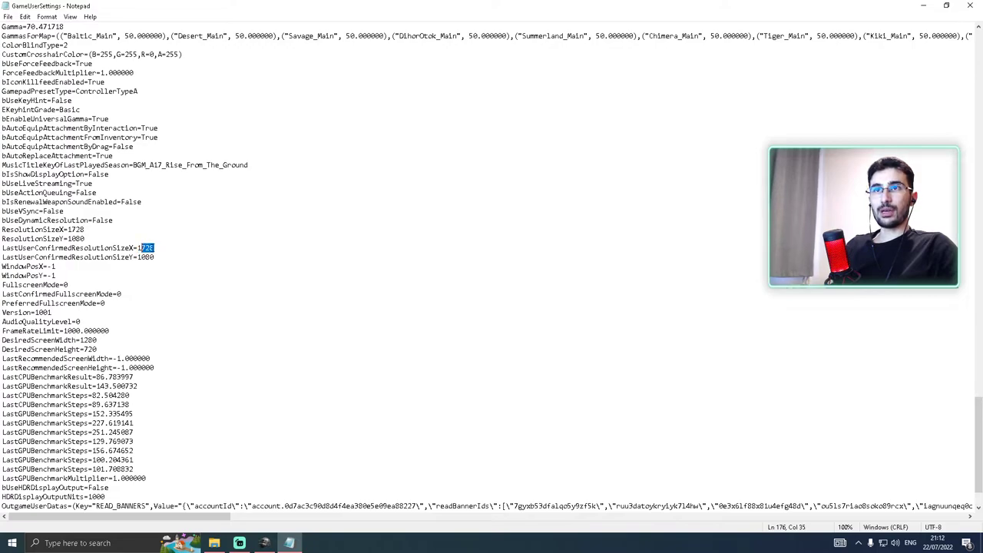
left_click(185, 252)
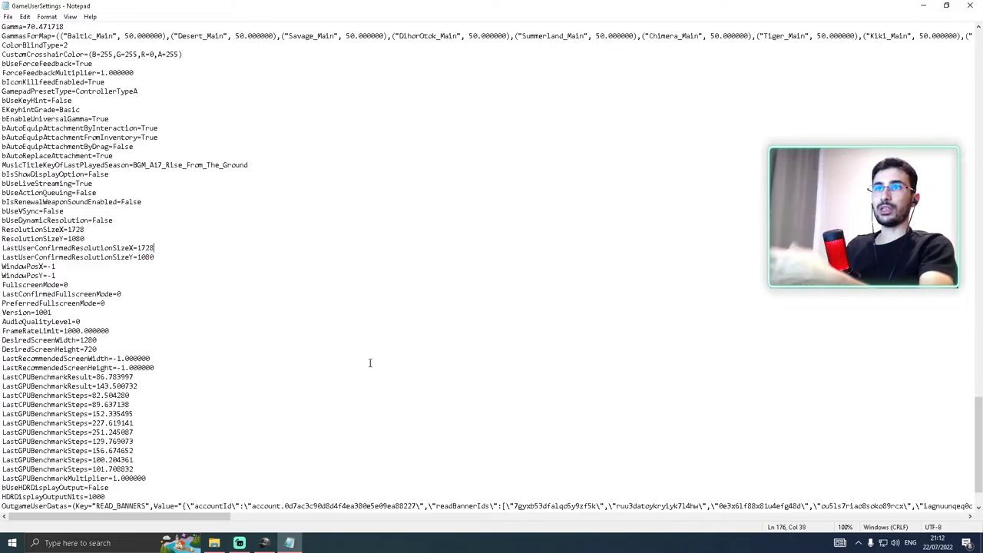
Step: Show the file saving commands, and close the GameUserSettings file and the WindowsNoEditor folder
left_click(8, 16)
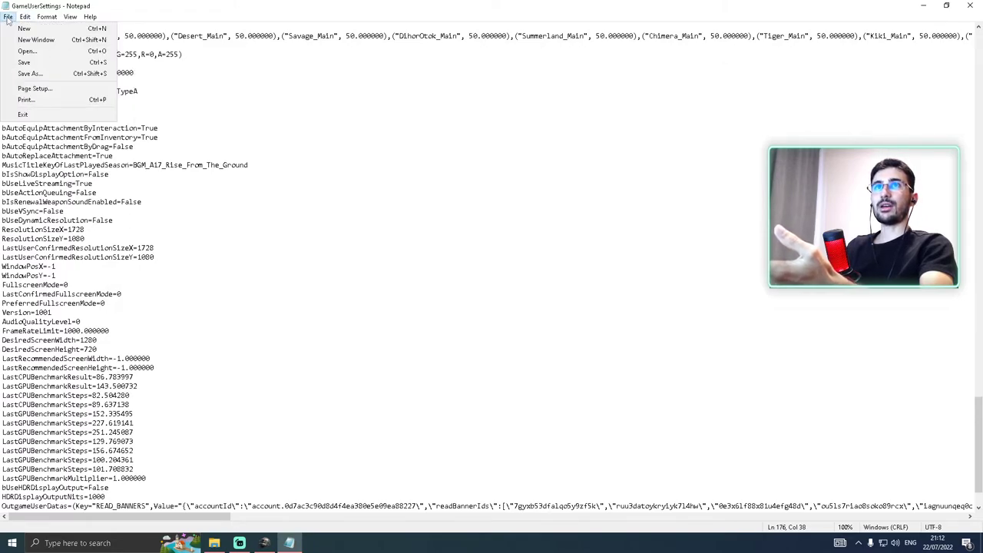
left_click(318, 162)
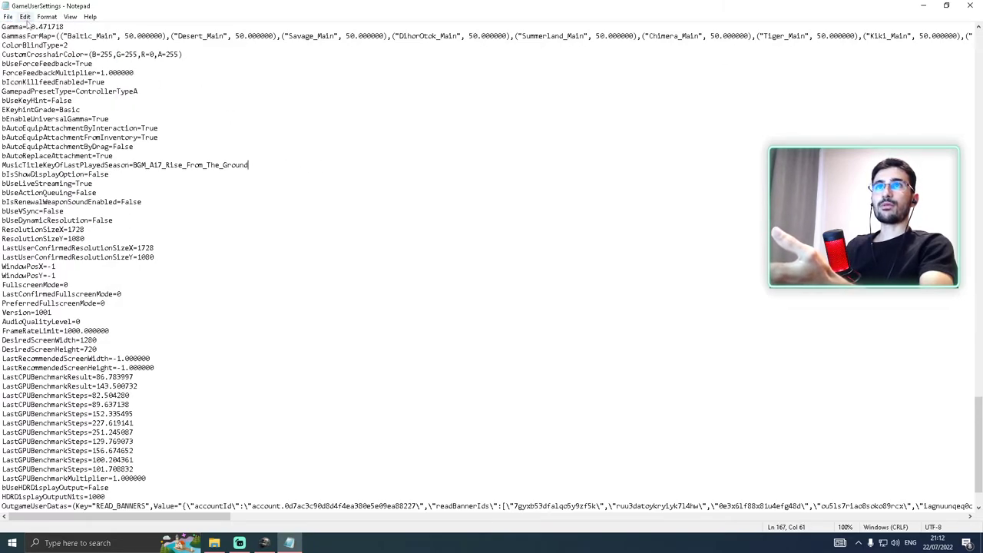
left_click(8, 16)
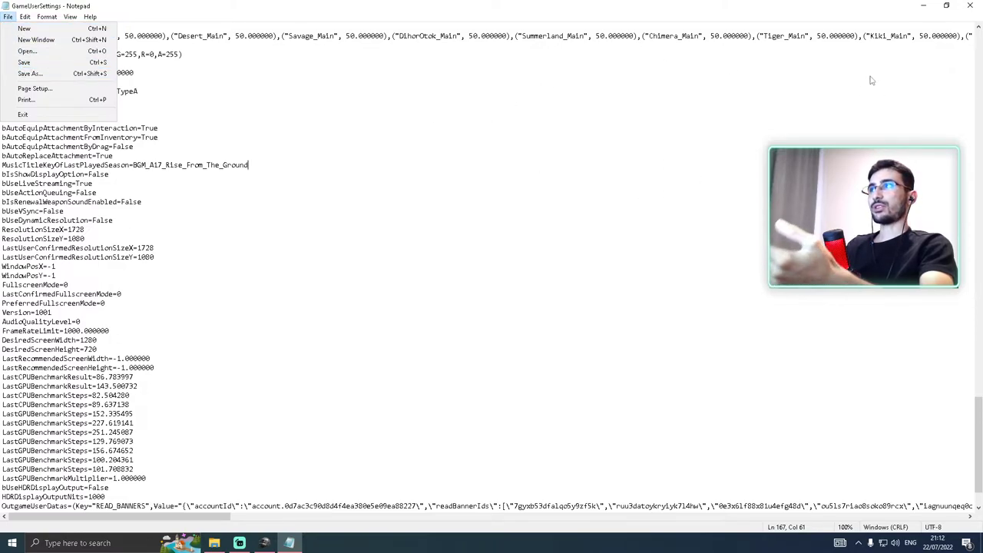
left_click(970, 5)
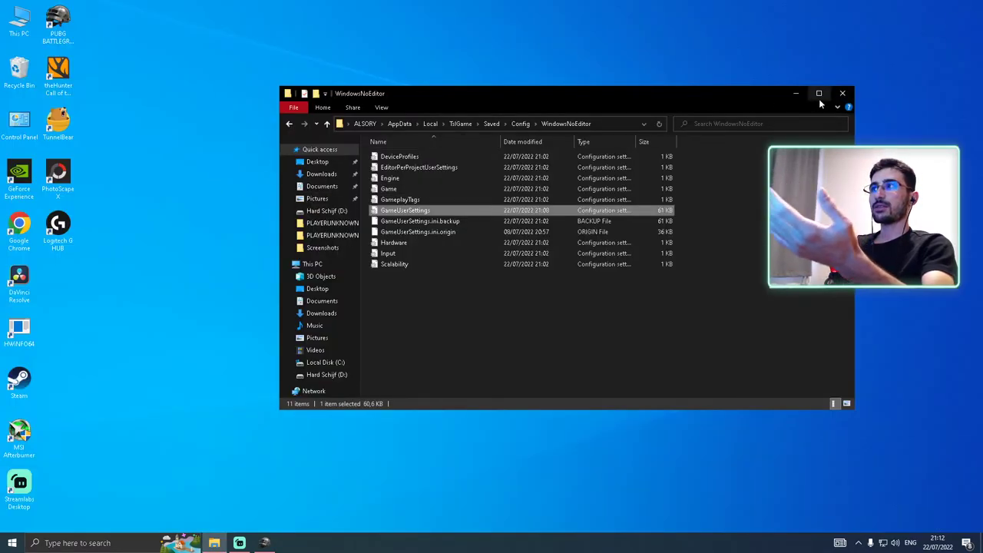
left_click(842, 93)
right_click(542, 132)
left_click(576, 161)
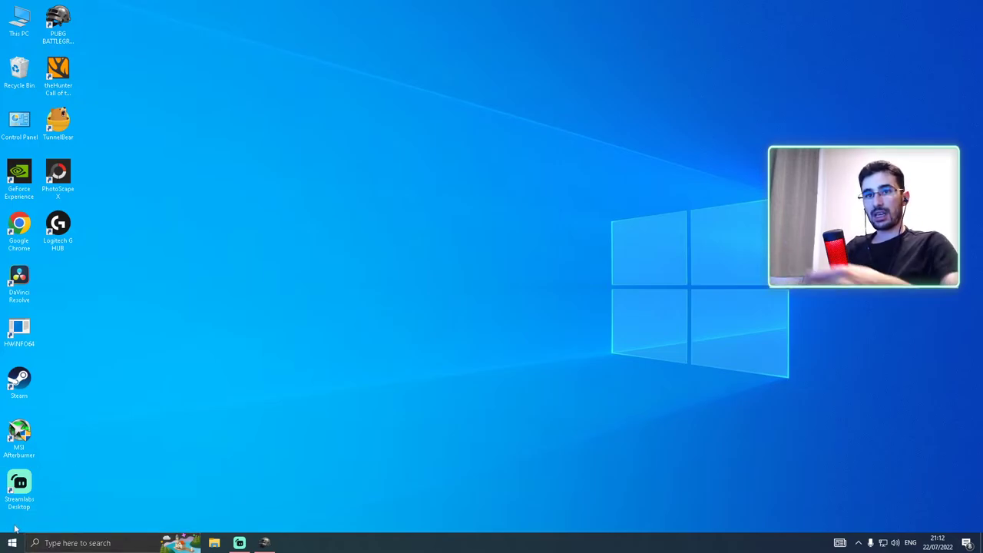
Step: Open NVIDIA Control Panel, select the 1920 × 1080 PC resolution, and cancel the selection and close the program
right_click(158, 408)
left_click(206, 360)
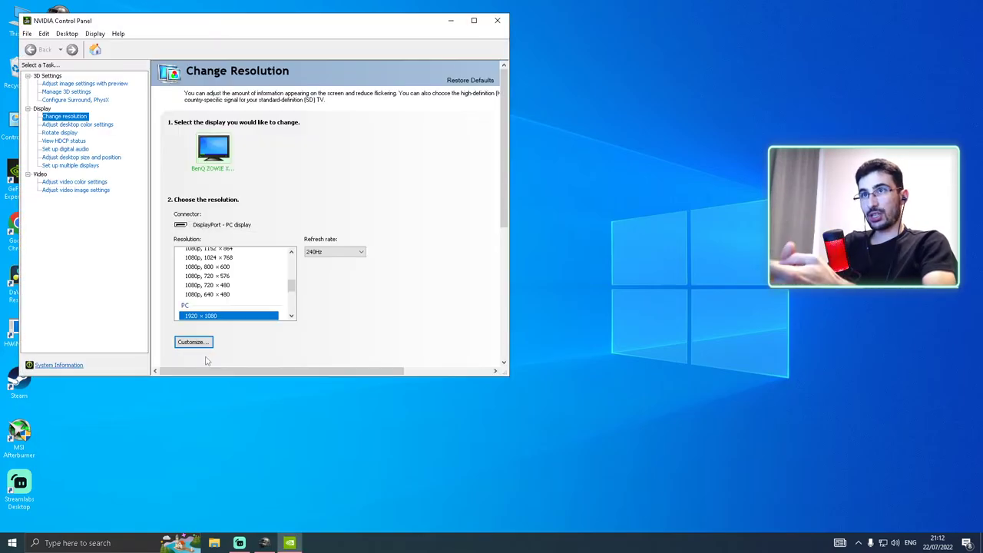
left_click(234, 289)
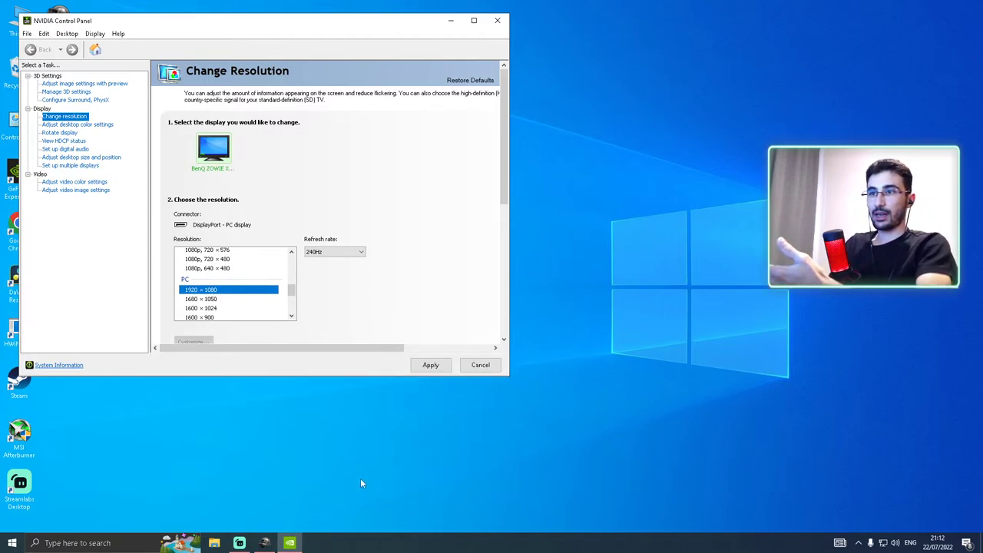
left_click(482, 365)
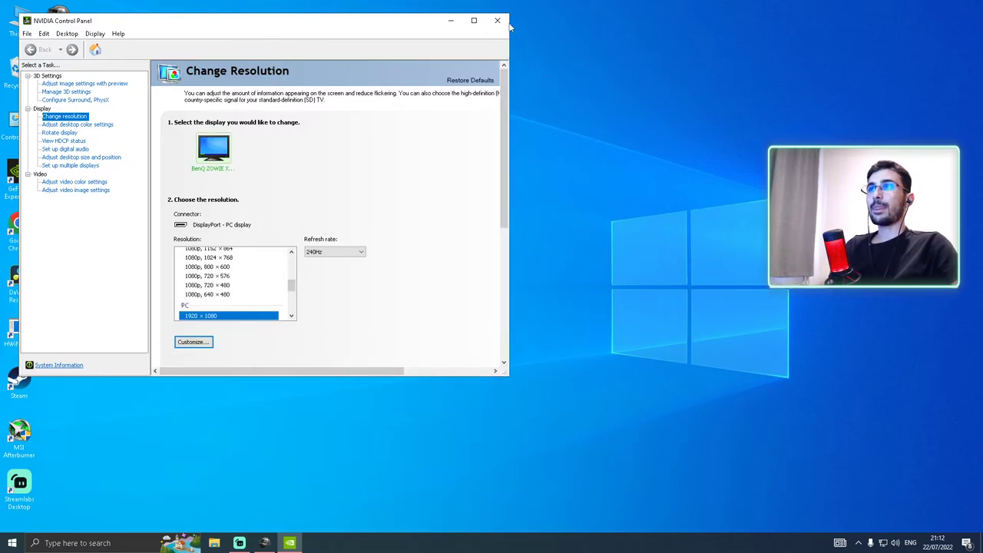
key("alt+F4")
right_click(313, 316)
left_click(349, 345)
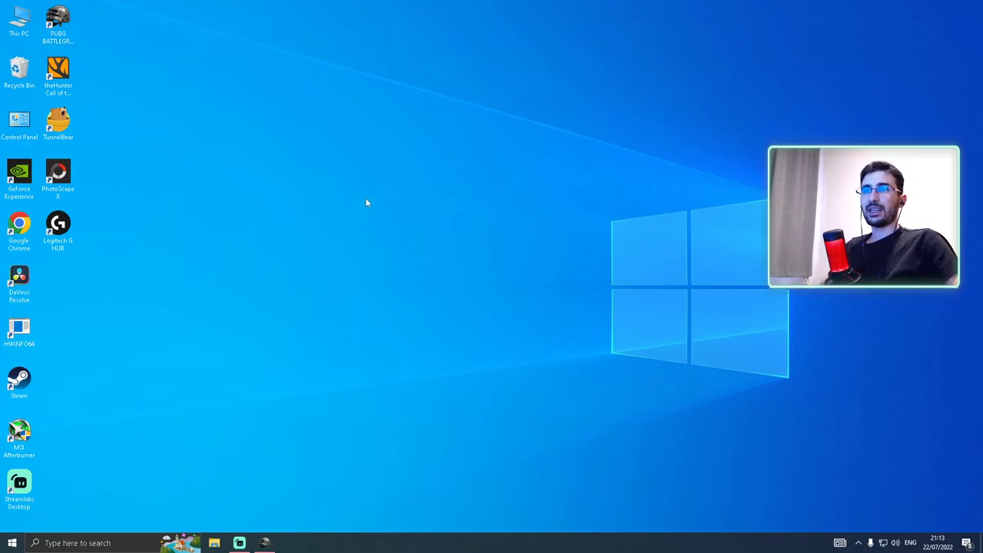
right_click(306, 206)
left_click(358, 237)
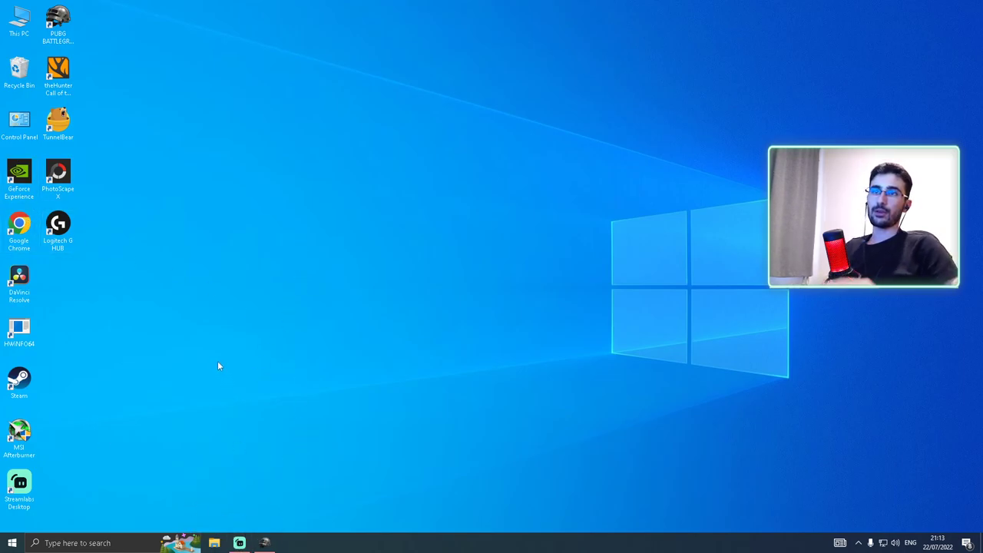
left_click(239, 543)
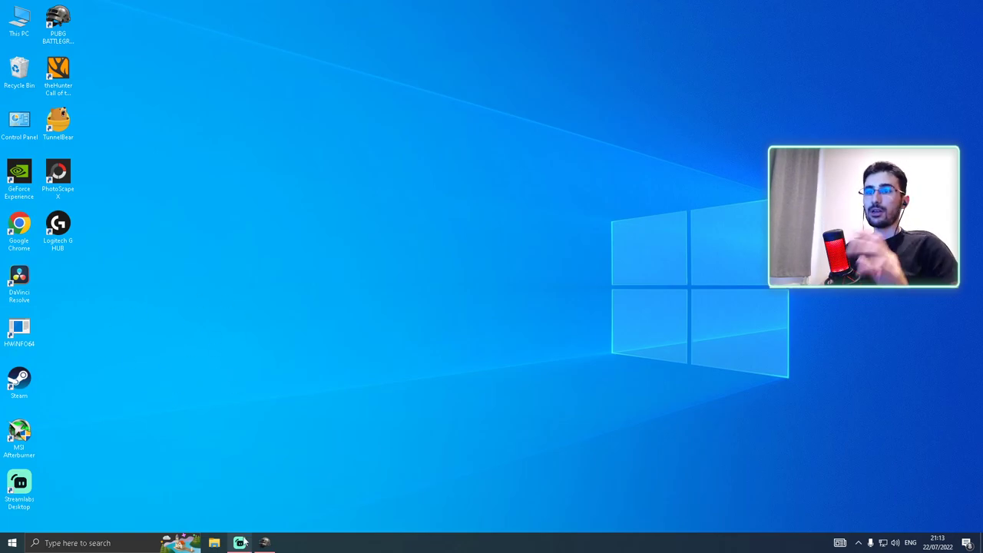